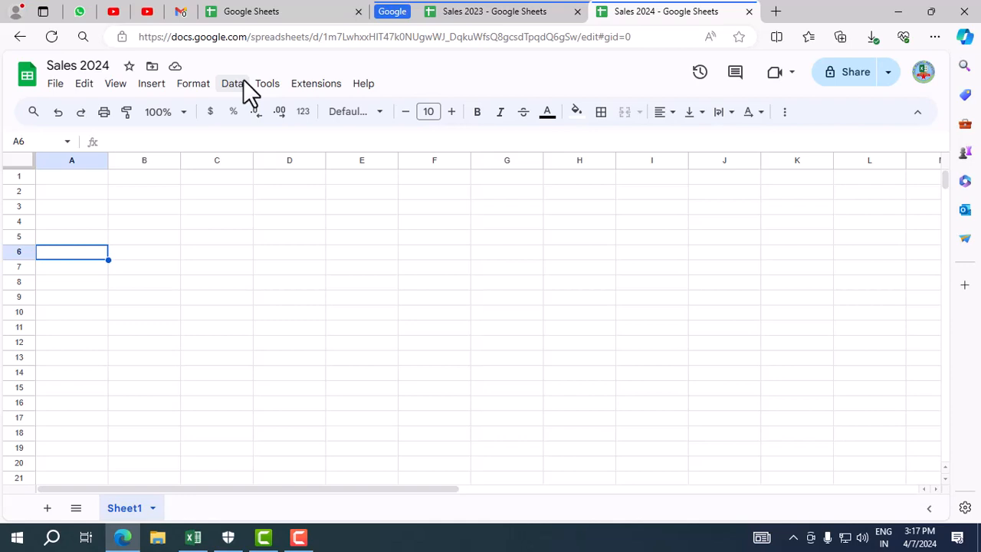
- Compare the Sales 2023 and Sales 2024 spreadsheets, then select cell A1 in Sales 2024
click(515, 12)
click(640, 14)
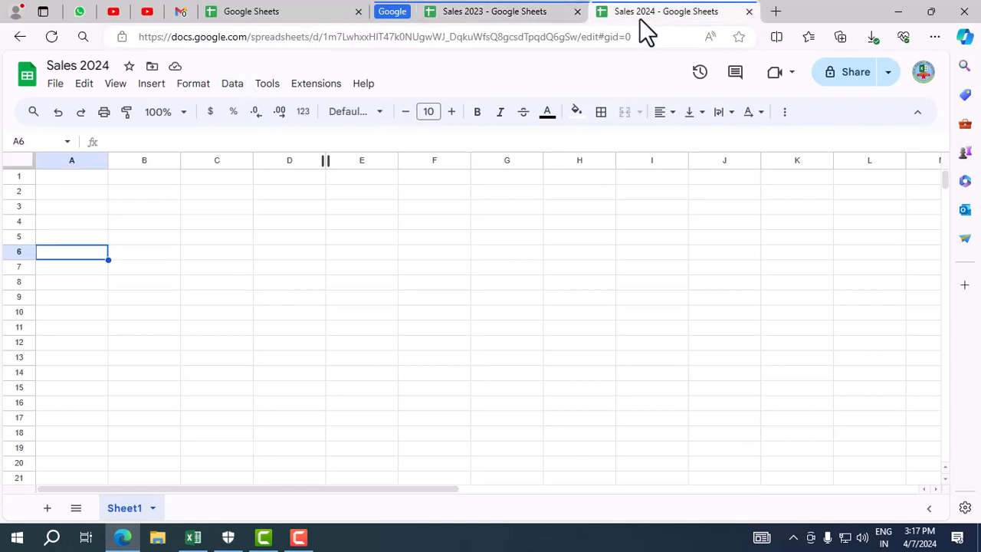
click(565, 17)
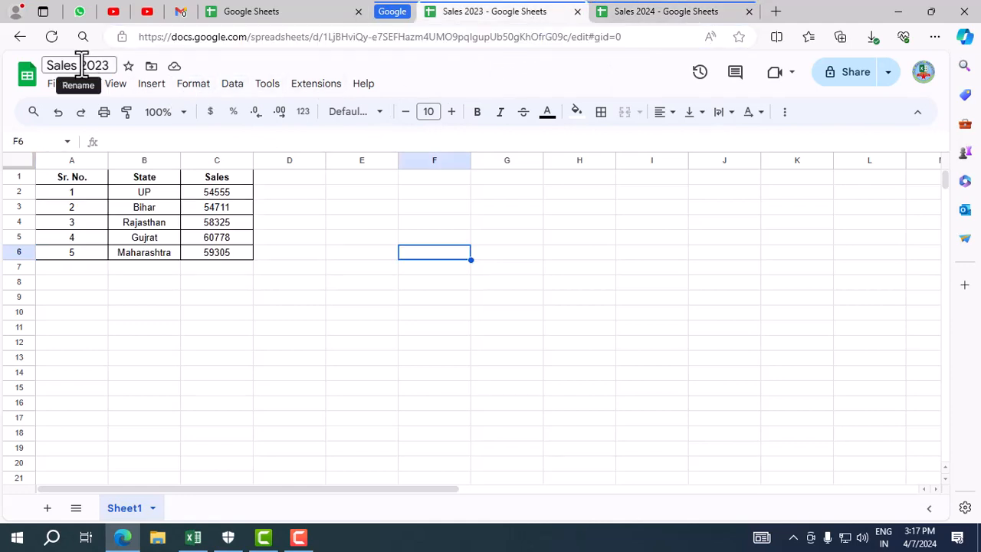
click(637, 19)
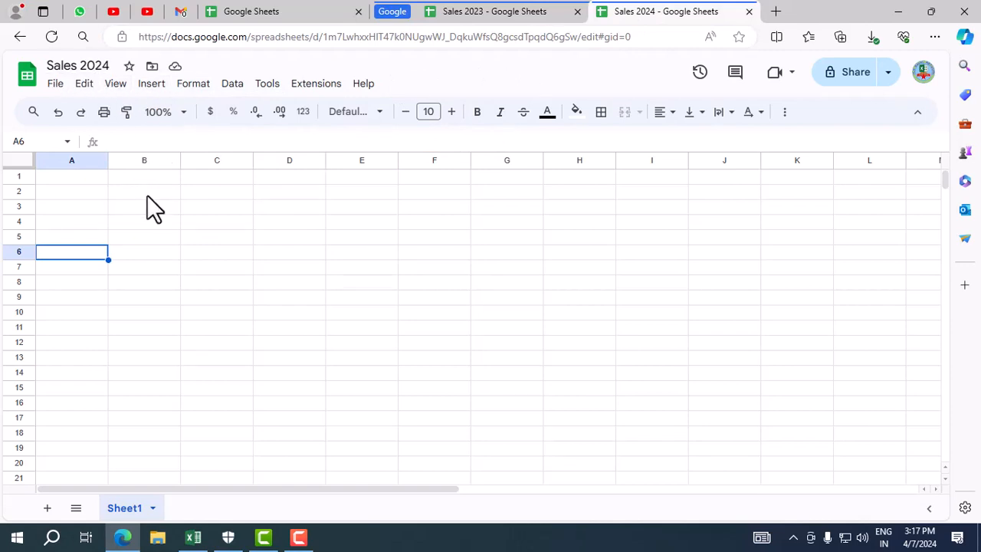
click(122, 191)
click(91, 178)
- Examine the Sr. No., State and Sales columns of the table in the Sales 2023 spreadsheet
click(476, 18)
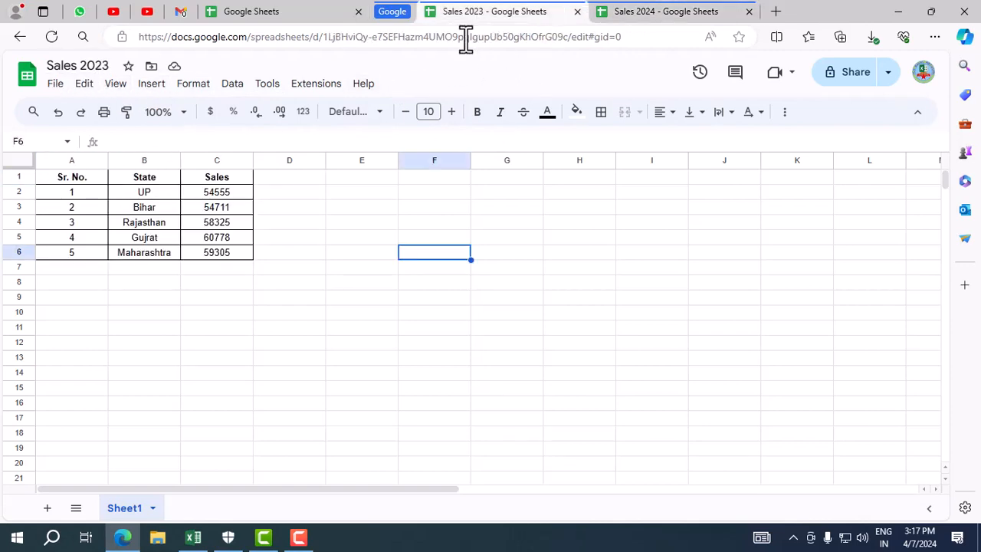
drag(81, 177, 211, 256)
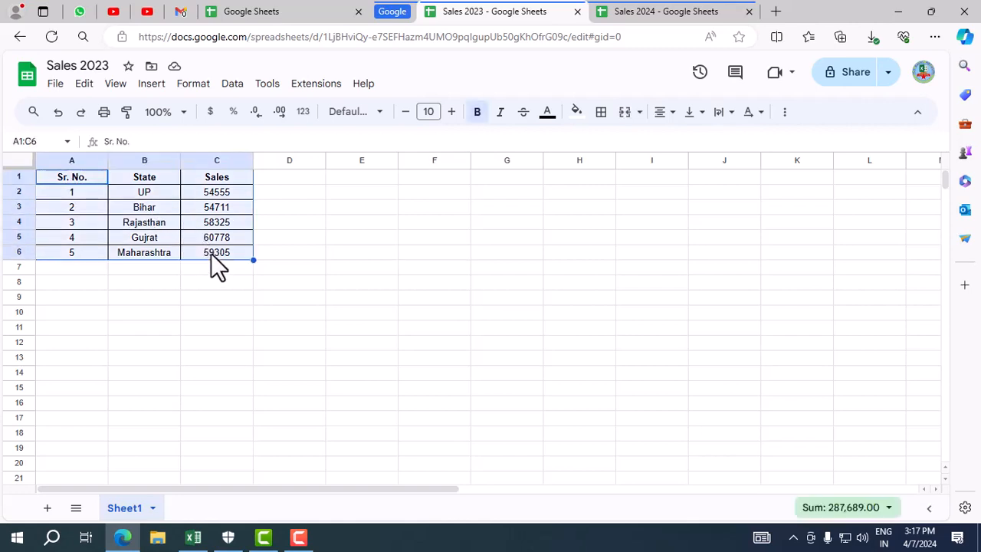
drag(84, 178, 92, 253)
drag(167, 174, 165, 232)
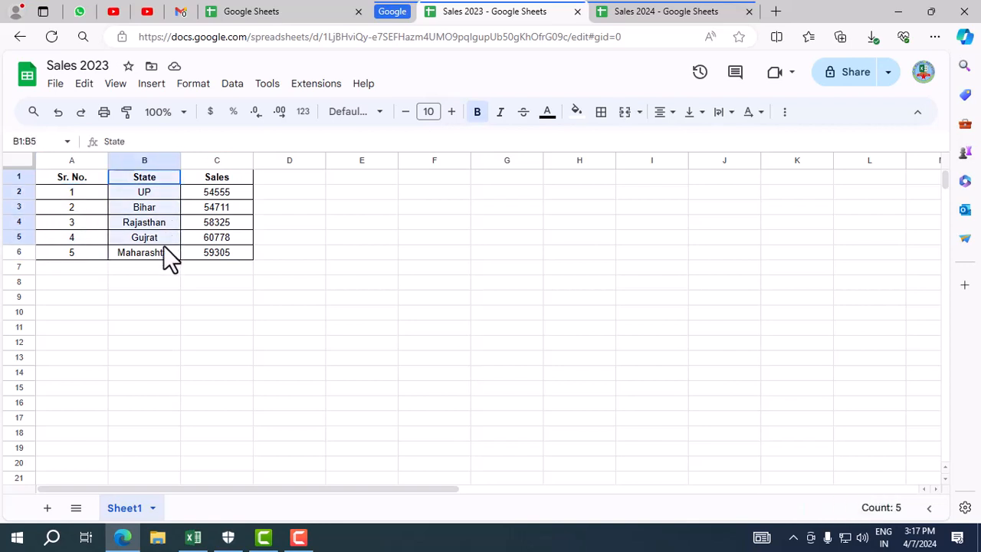
click(162, 171)
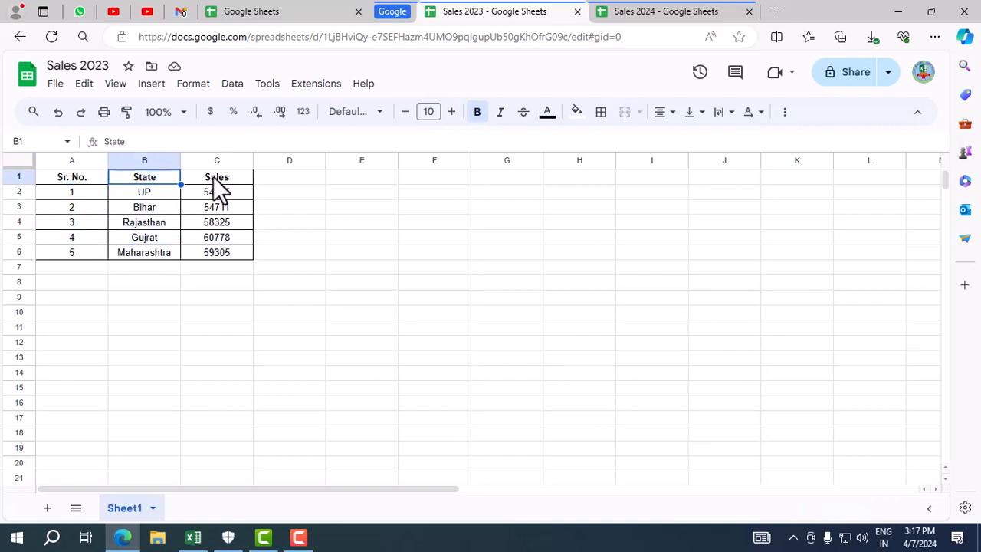
drag(217, 181, 222, 272)
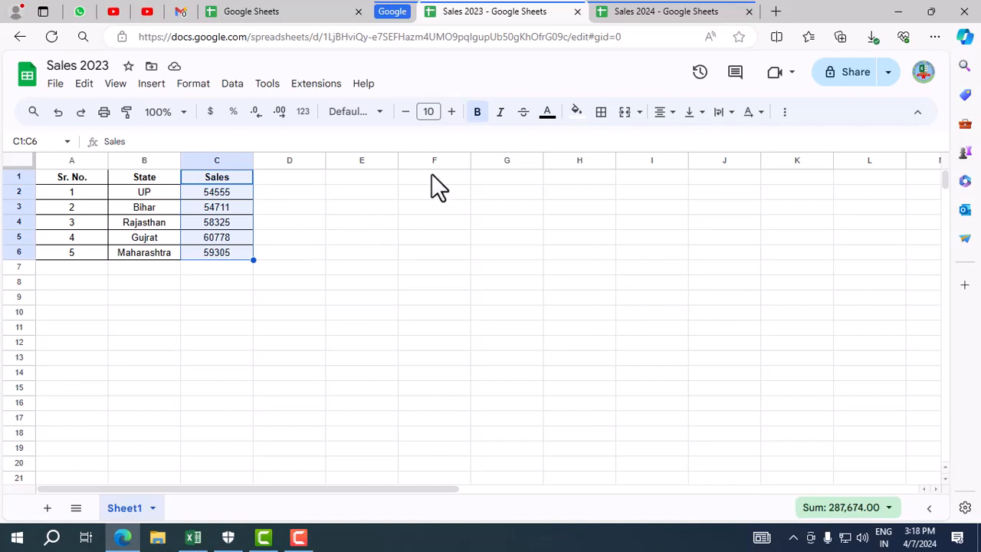
click(92, 190)
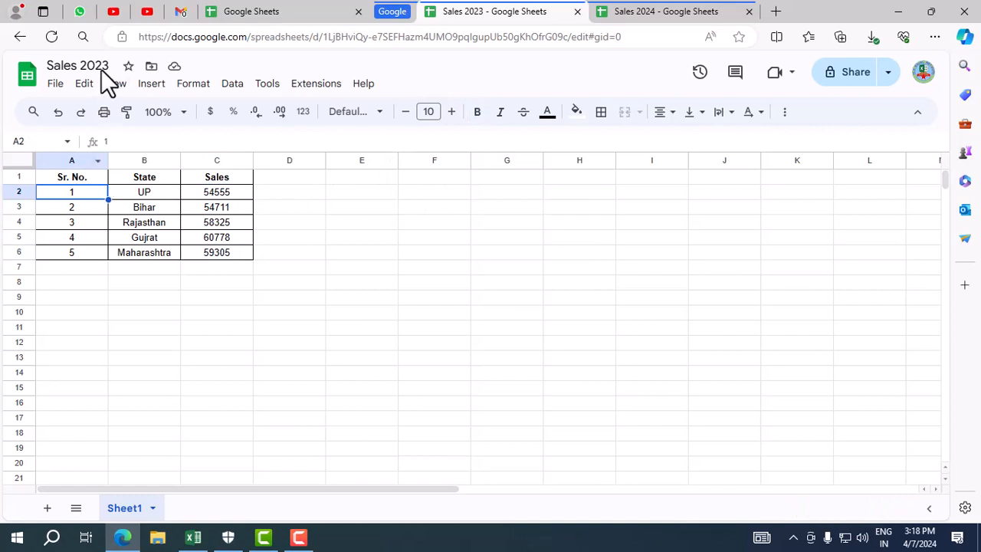
click(677, 17)
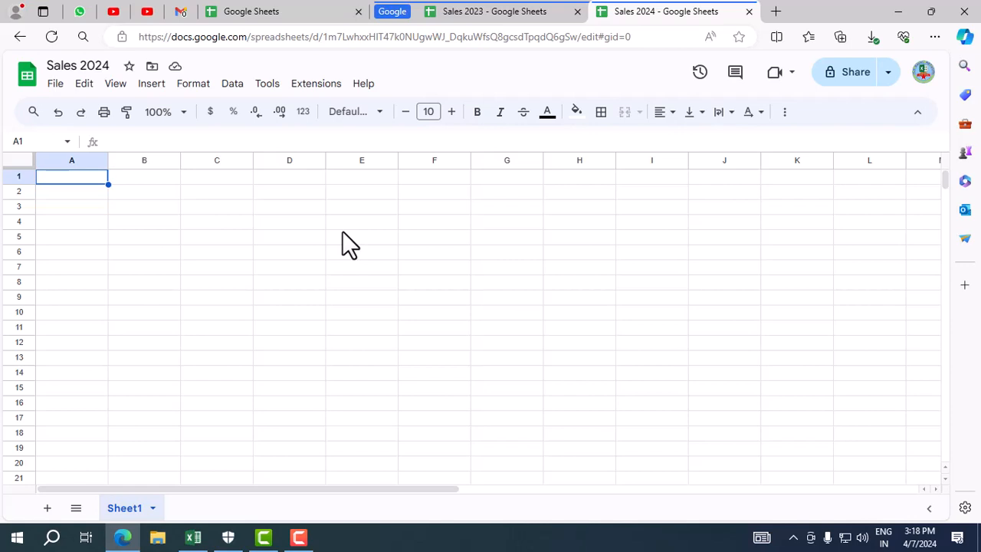
click(460, 12)
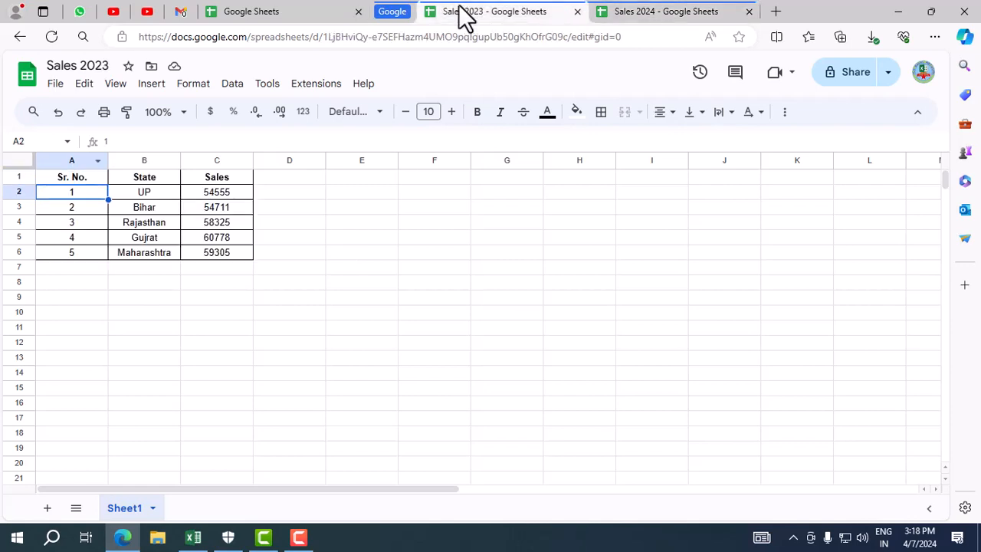
click(81, 209)
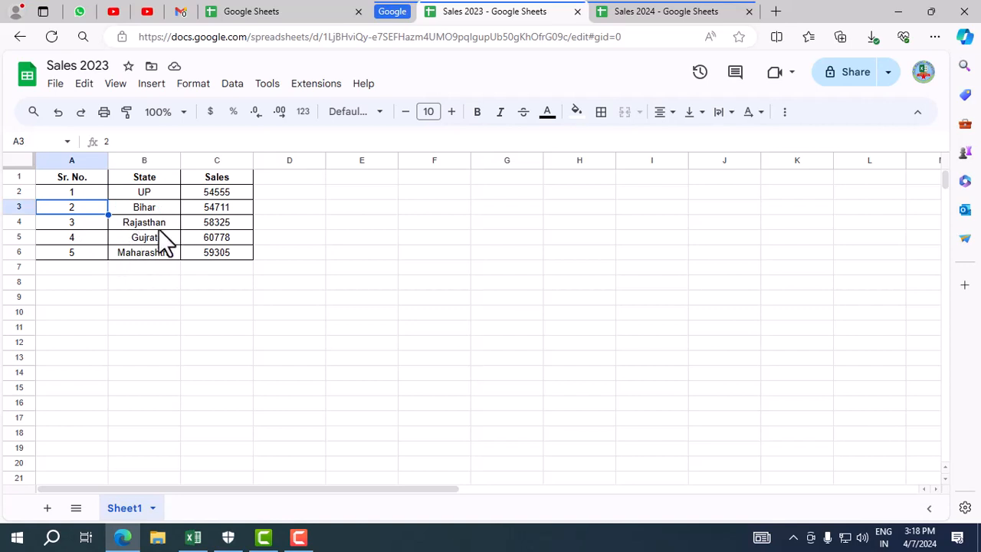
- Begin an IMPORTHTML formula in cell A1 of the Sales 2024 spreadsheet
click(714, 10)
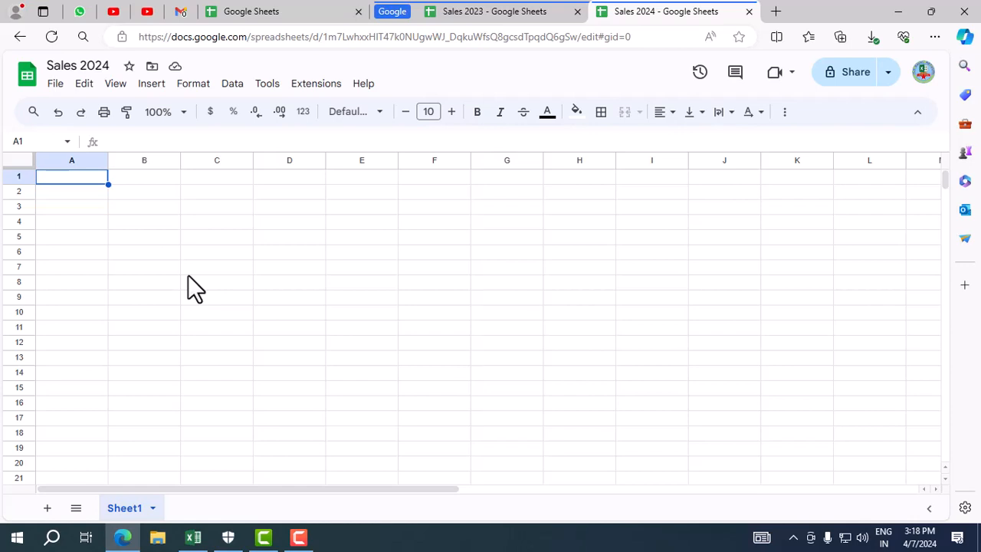
text(=)
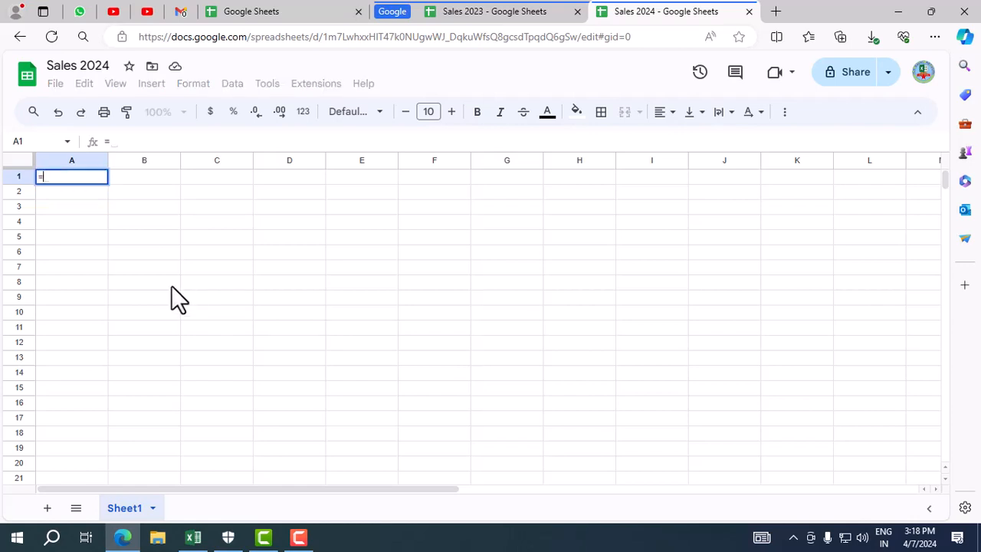
text(impr)
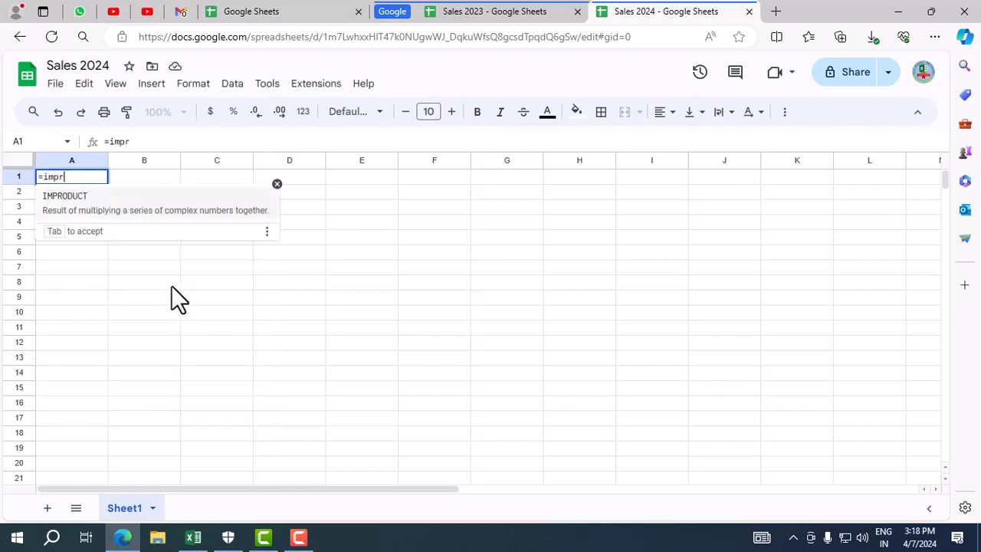
key(BackSpace)
text(ort)
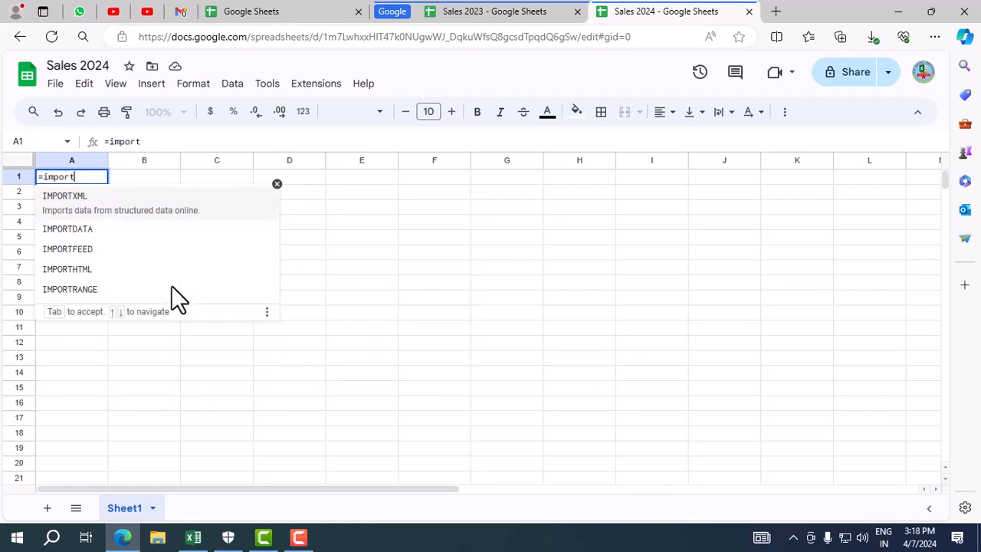
key(Down)
key(Down)
key(Down)
key(Down)
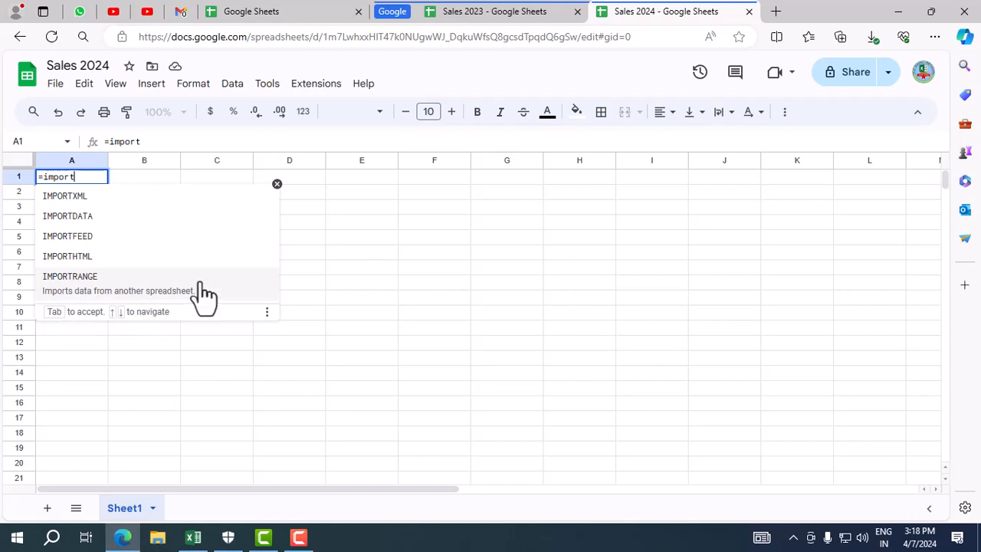
click(237, 278)
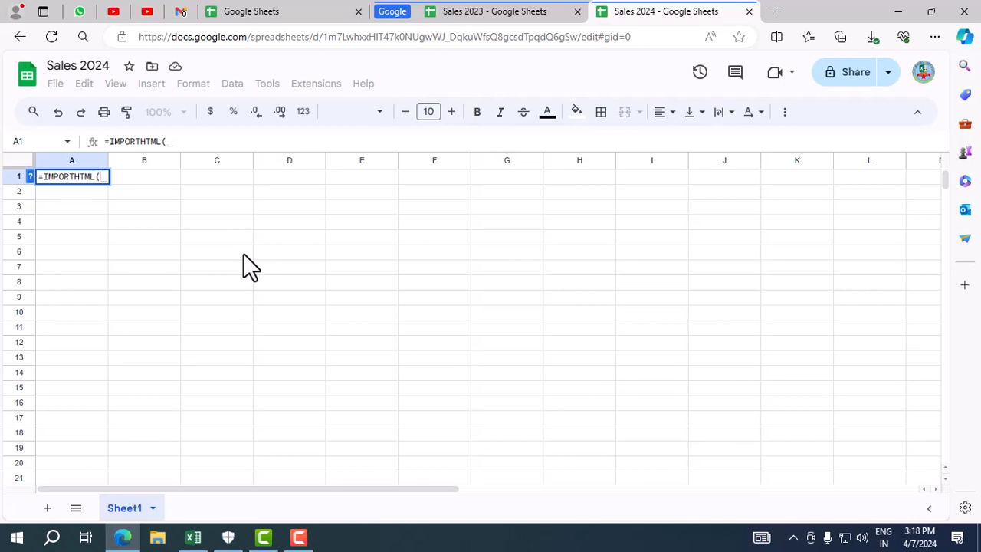
- Copy the Sales 2023 spreadsheet's URL and paste it in quotation marks as the first argument of the A1 formula in Sales 2024
click(475, 14)
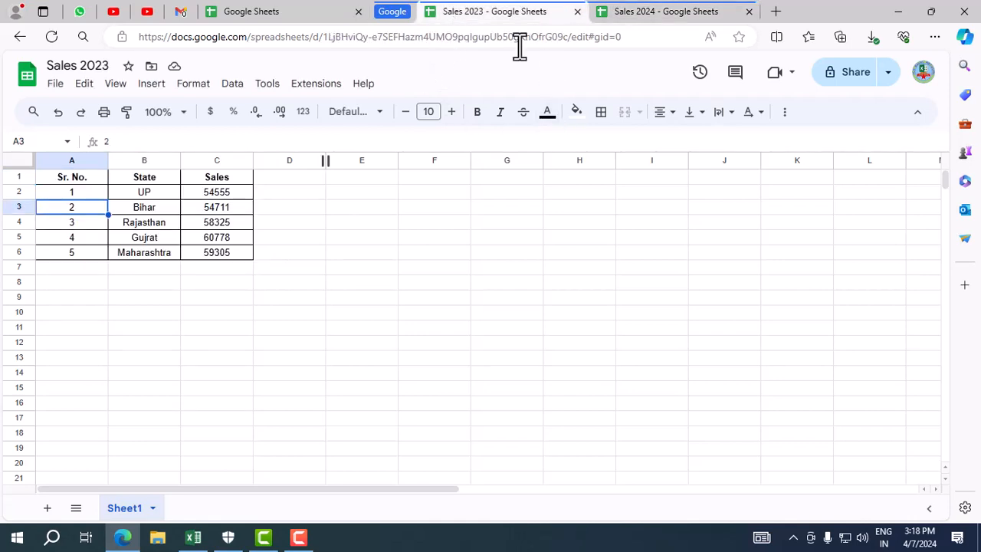
click(632, 16)
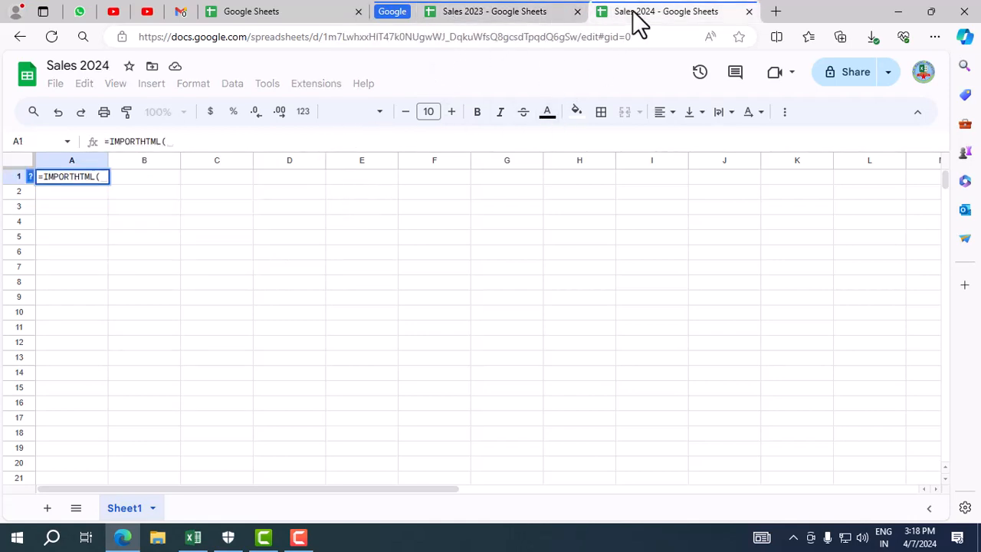
click(528, 14)
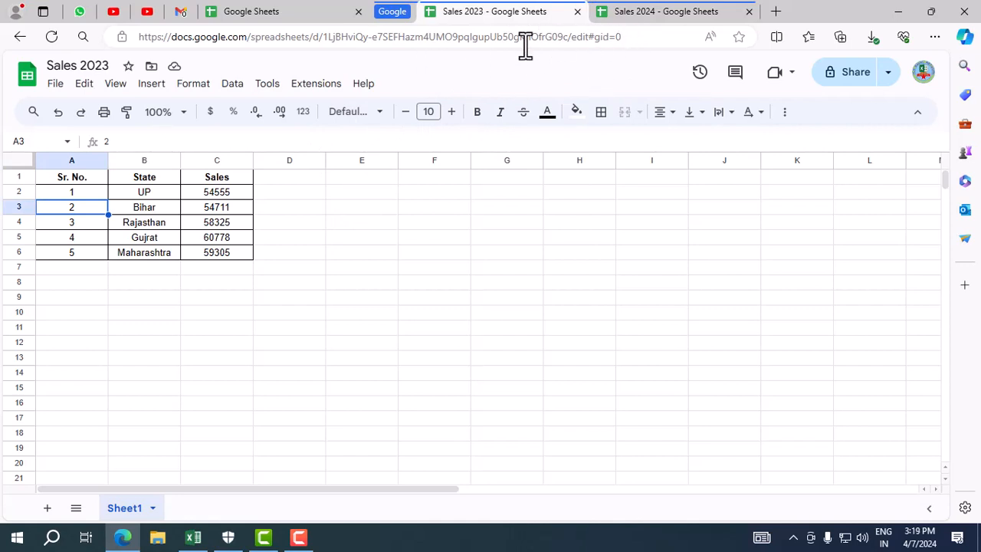
click(452, 37)
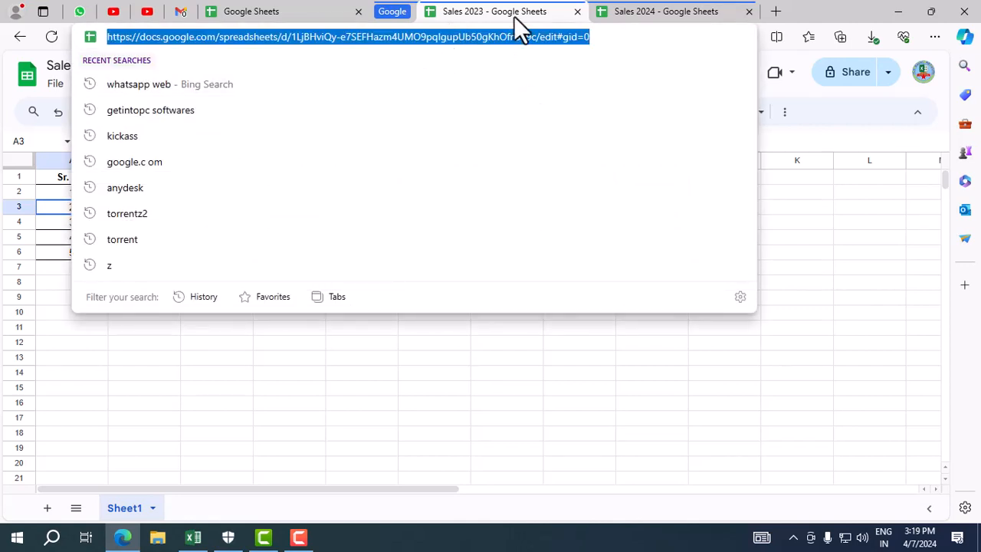
click(633, 11)
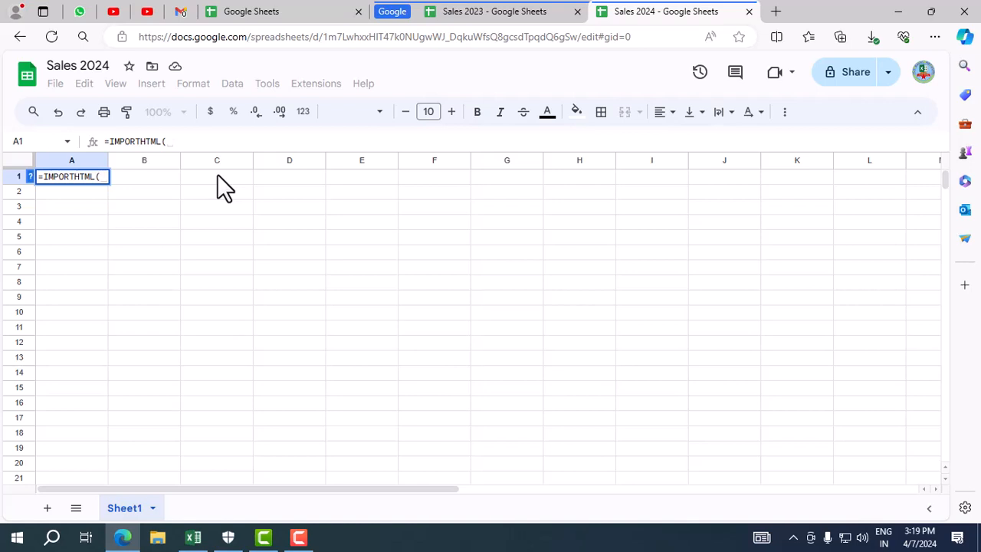
text("")
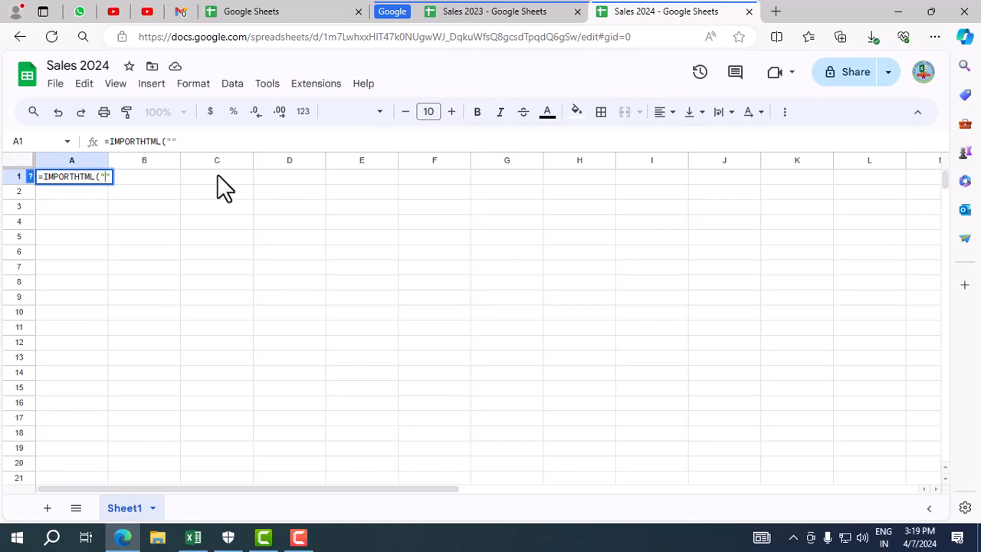
click(494, 12)
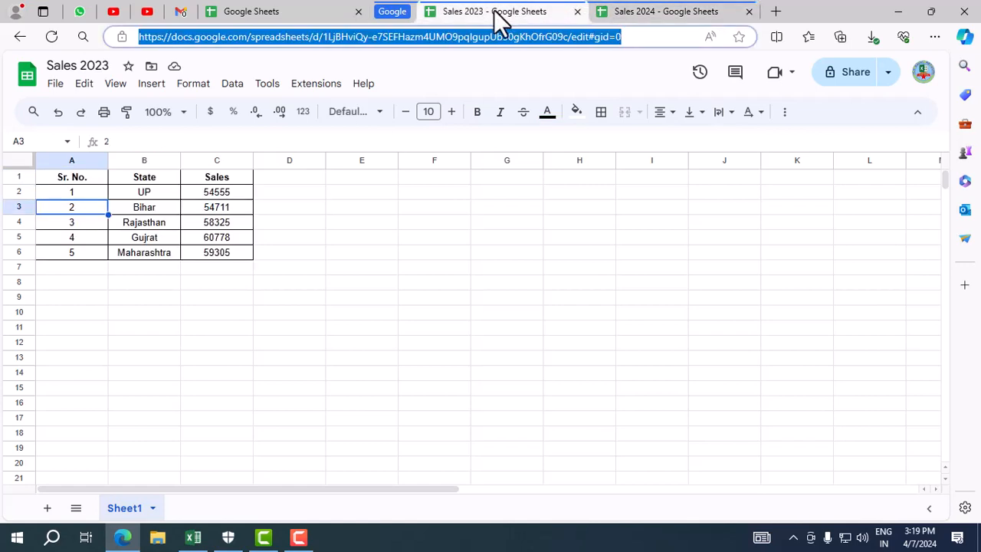
right_click(481, 35)
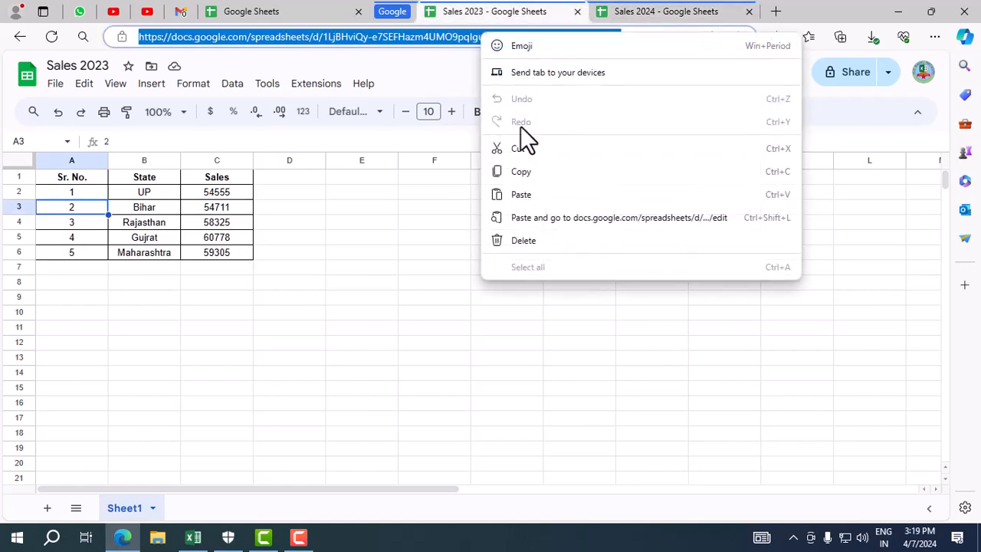
click(526, 170)
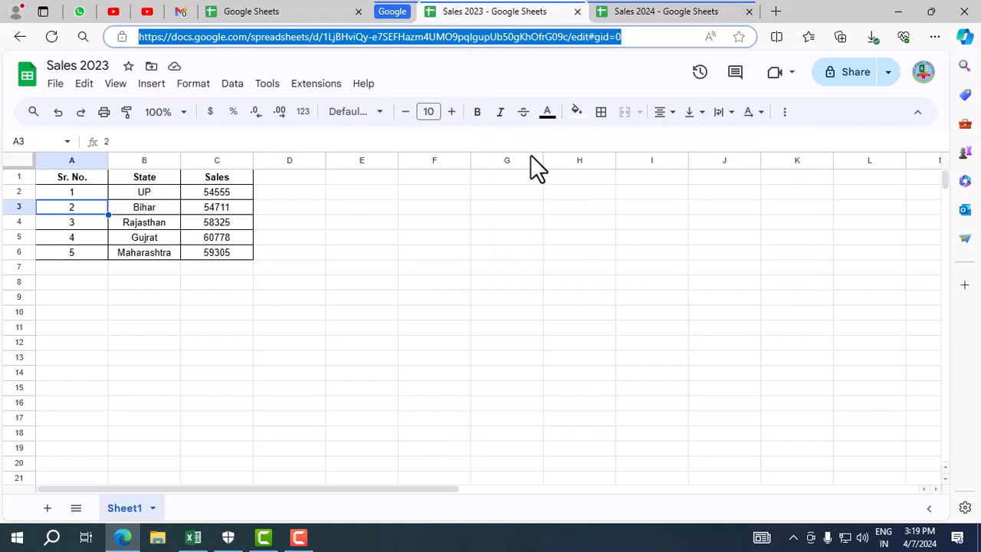
click(648, 14)
key(ctrl+v)
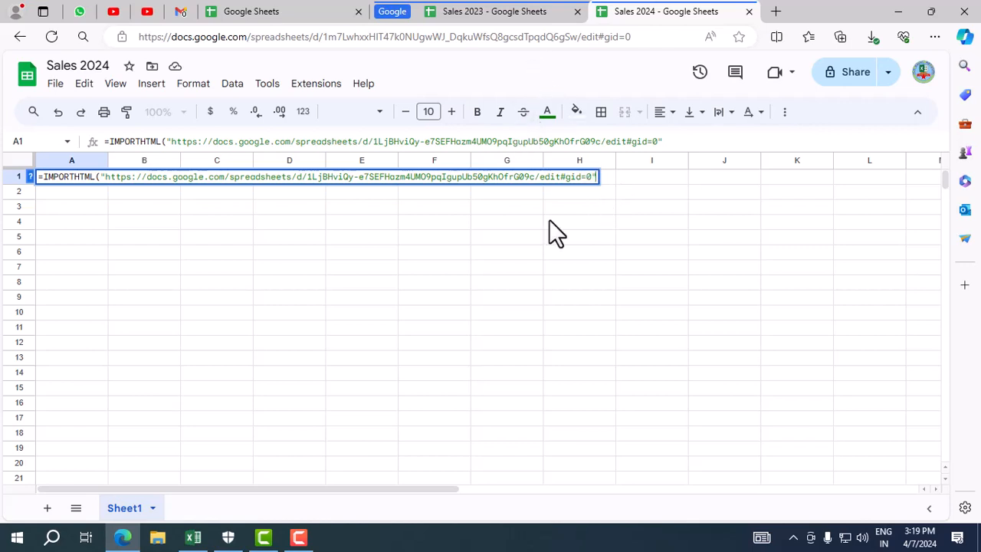
- Check the table's extent in Sales 2023, then add "A1:C" as the second argument of the Sales 2024 formula and complete it
click(525, 12)
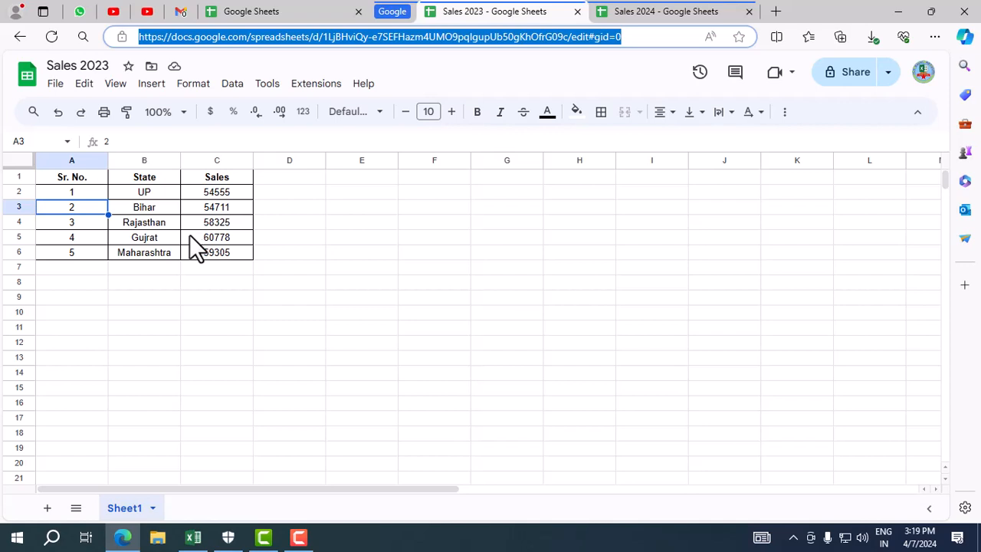
click(90, 193)
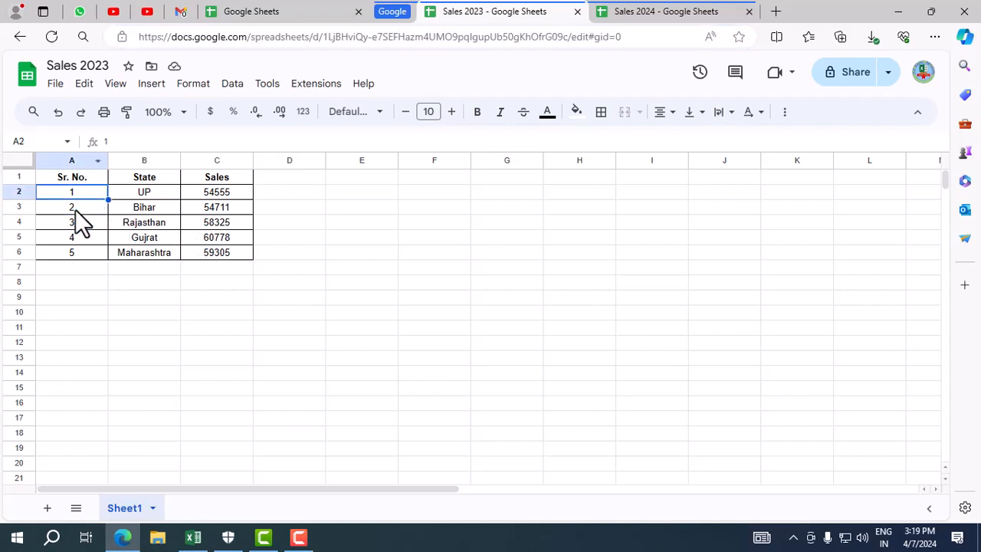
click(215, 257)
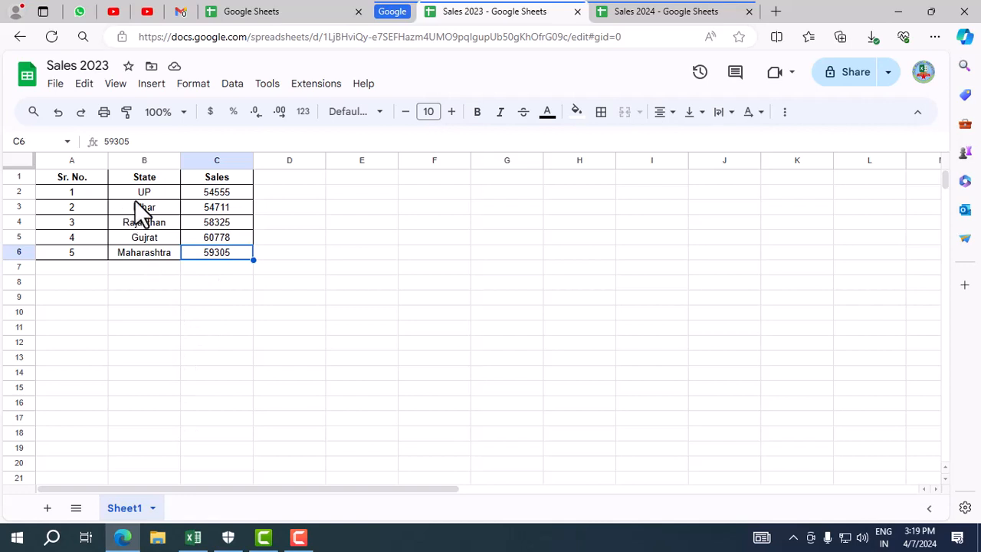
click(698, 15)
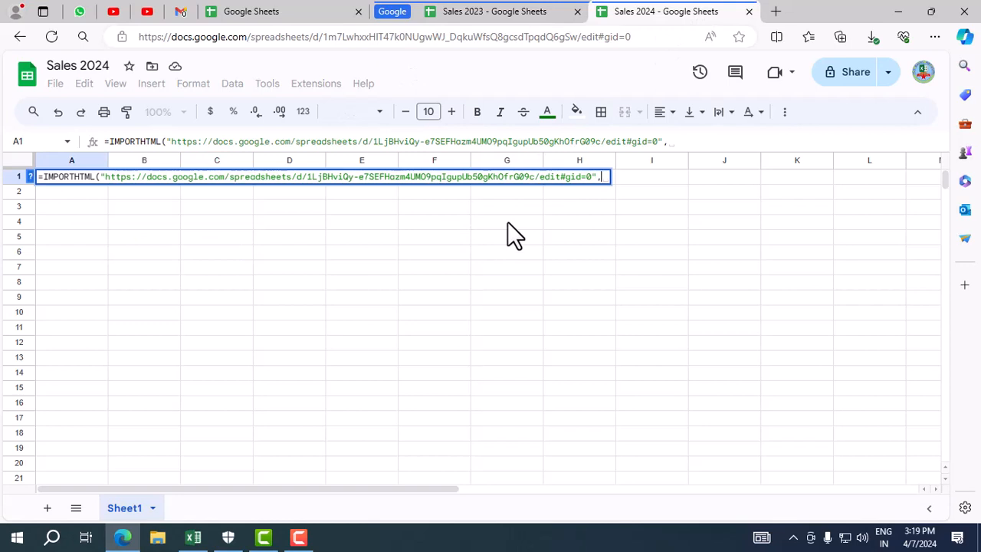
text("")
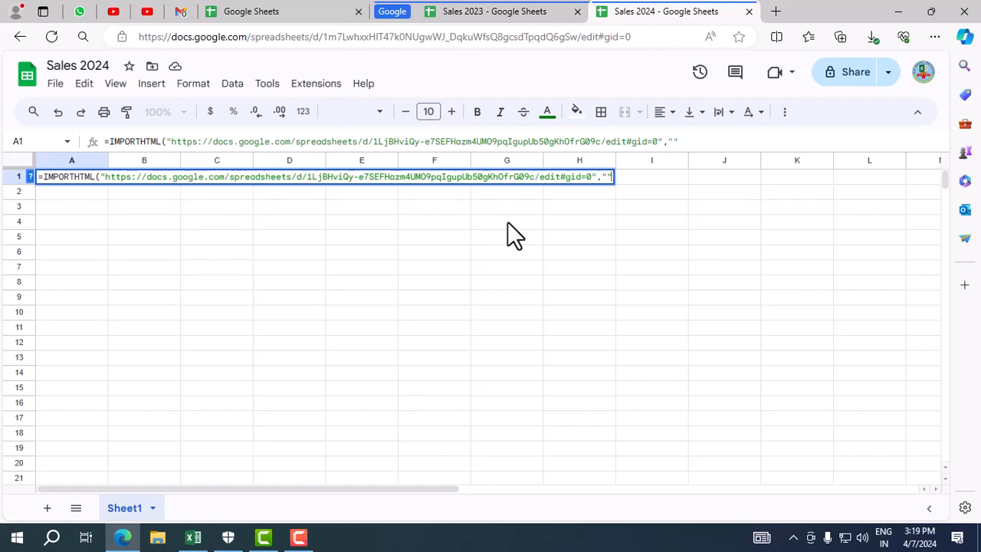
key(Left)
text(1:C)
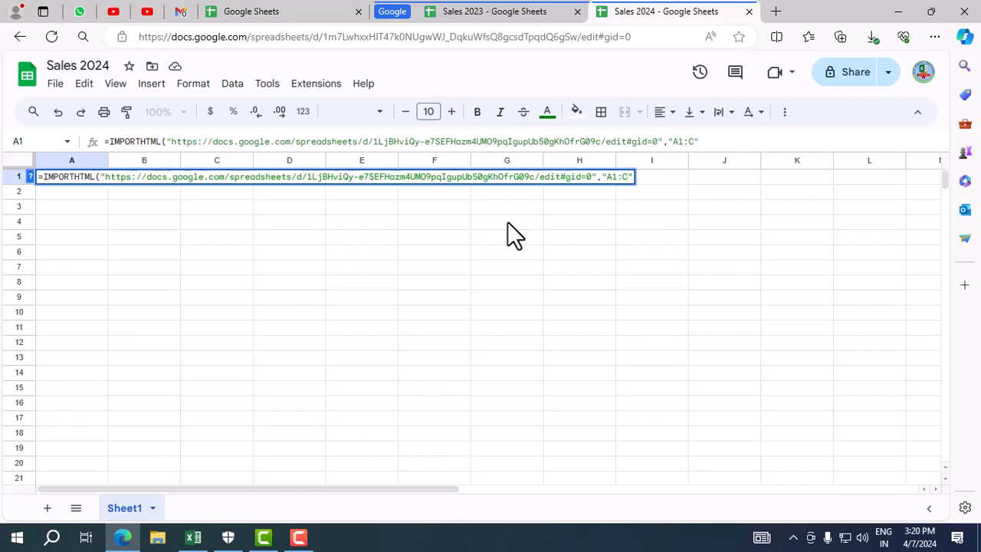
text())
key(Return)
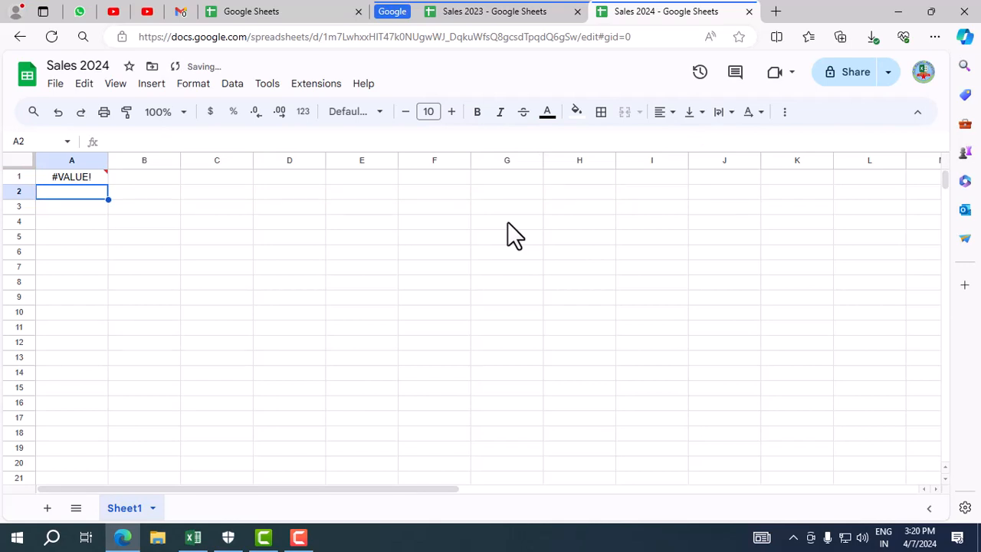
- Replace the IMPORTHTML function in cell A1's formula with IMPORTRANGE, keeping the URL and range arguments
click(93, 180)
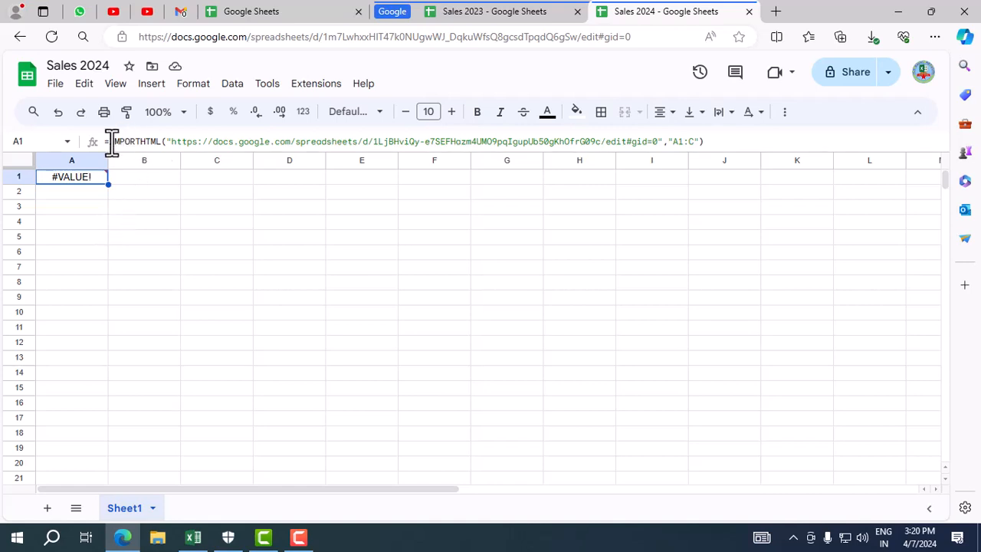
drag(163, 143, 107, 145)
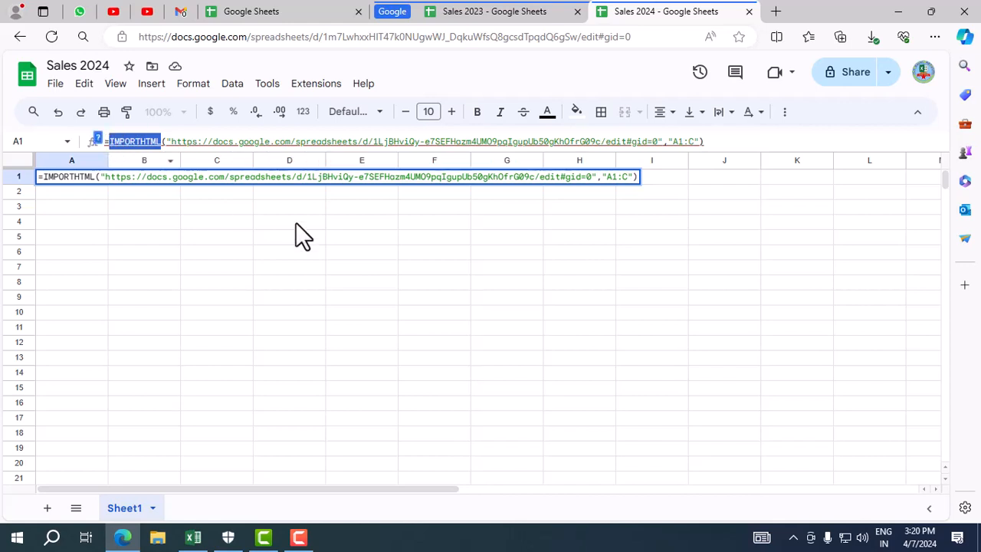
text(imp)
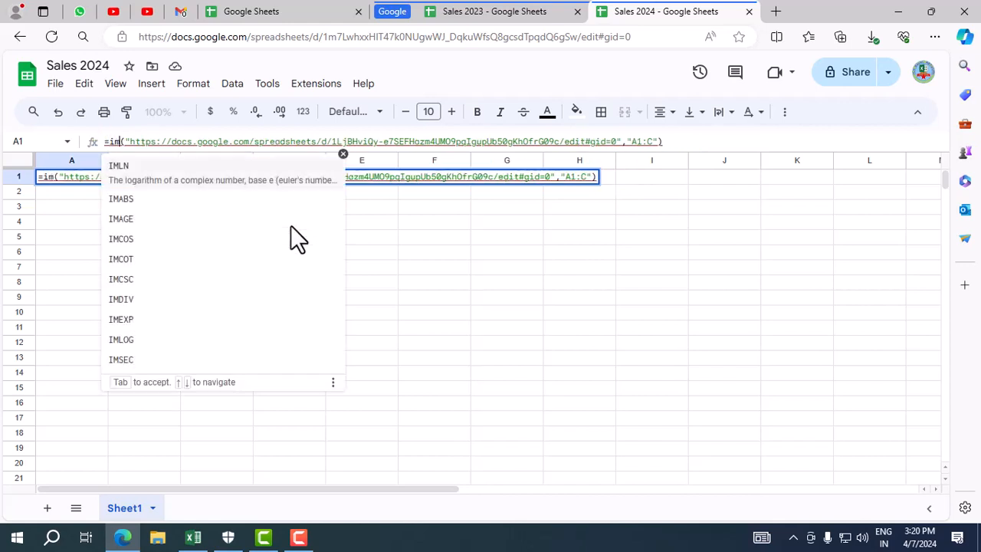
text(rt)
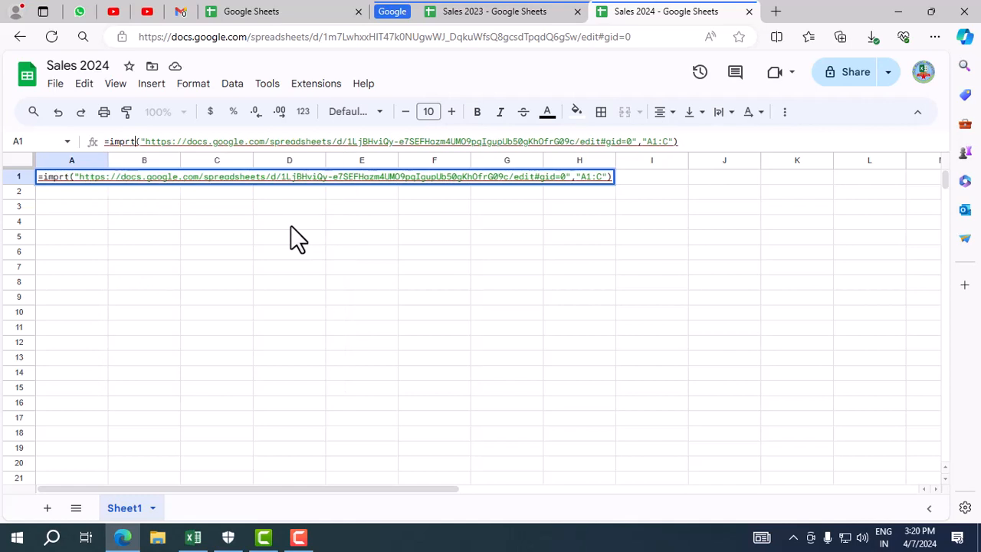
key(BackSpace)
key(BackSpace)
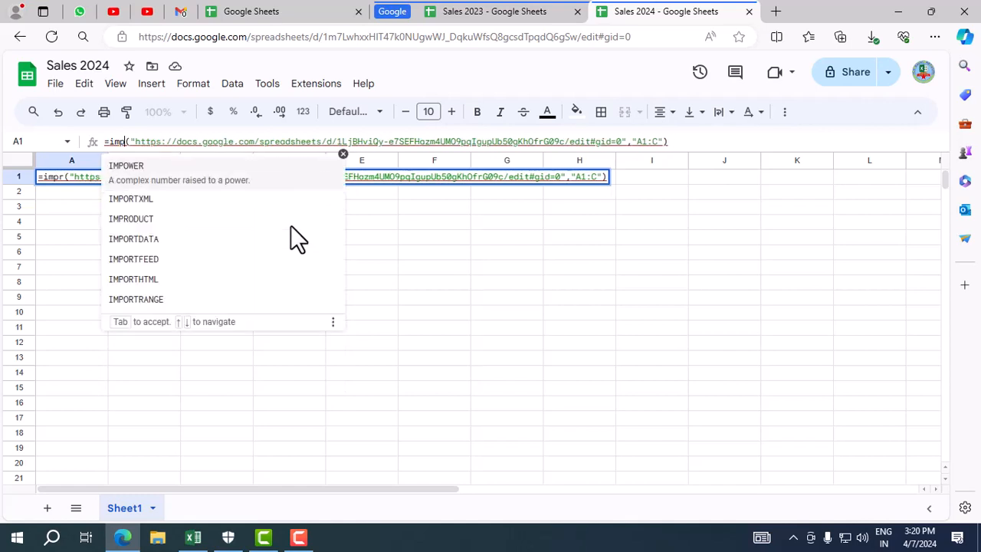
text(ort)
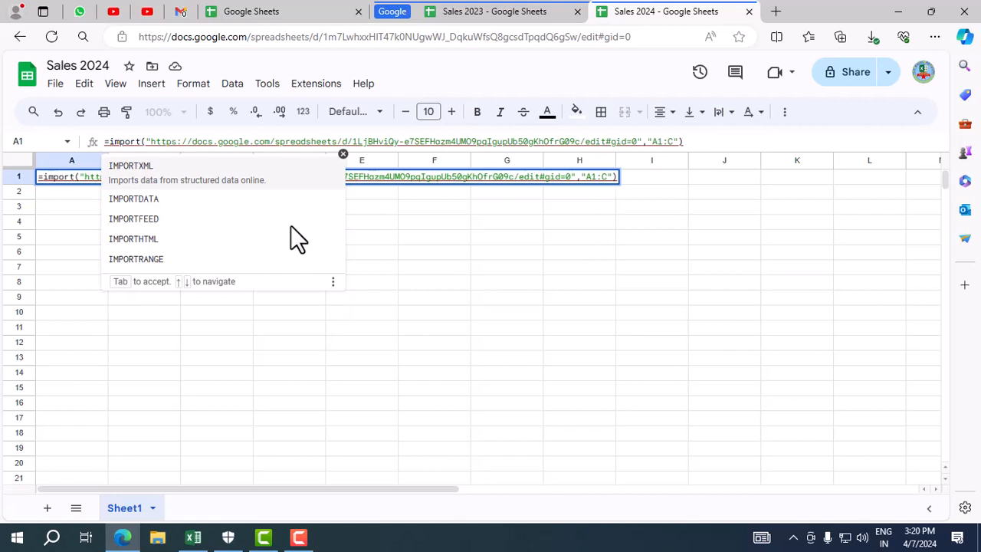
key(Down)
key(Down)
key(Down)
key(Down)
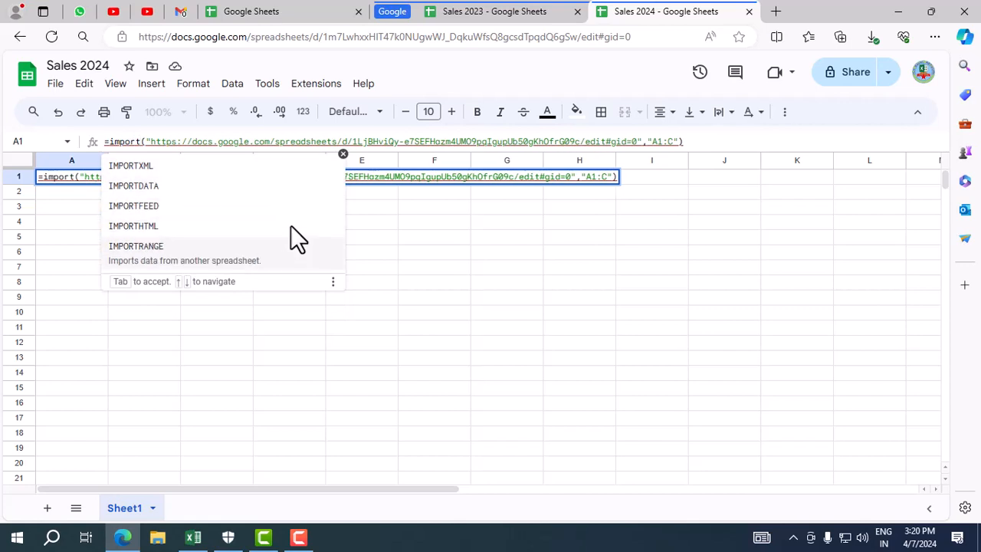
key(Tab)
key(Return)
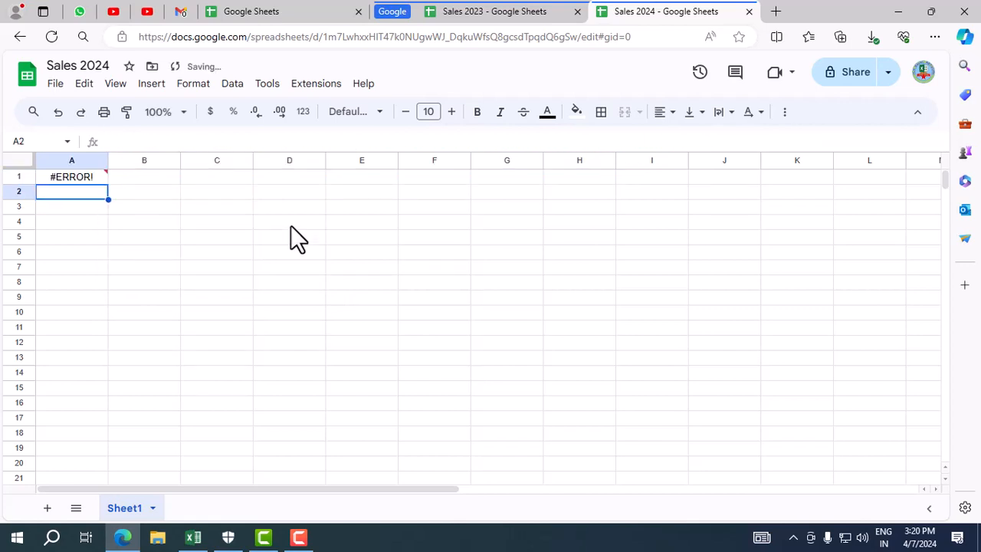
- Remove the stray period before the URL in the A1 IMPORTRANGE formula and re-enter the formula
key(Up)
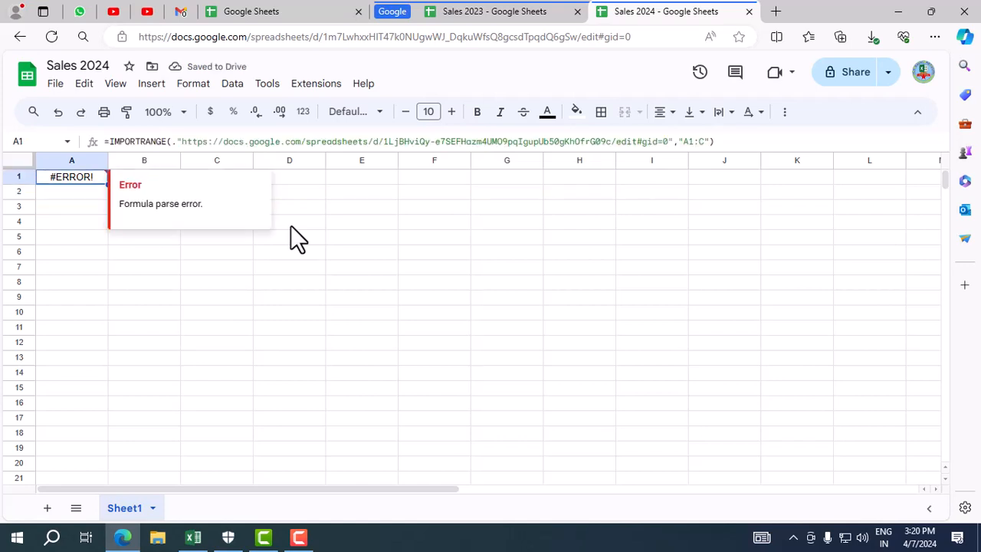
click(179, 143)
key(BackSpace)
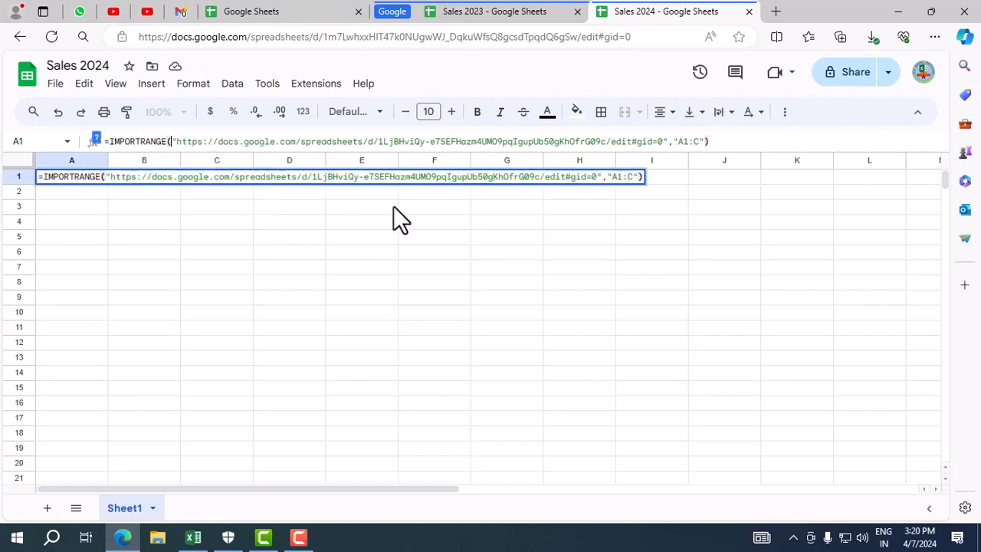
key(Return)
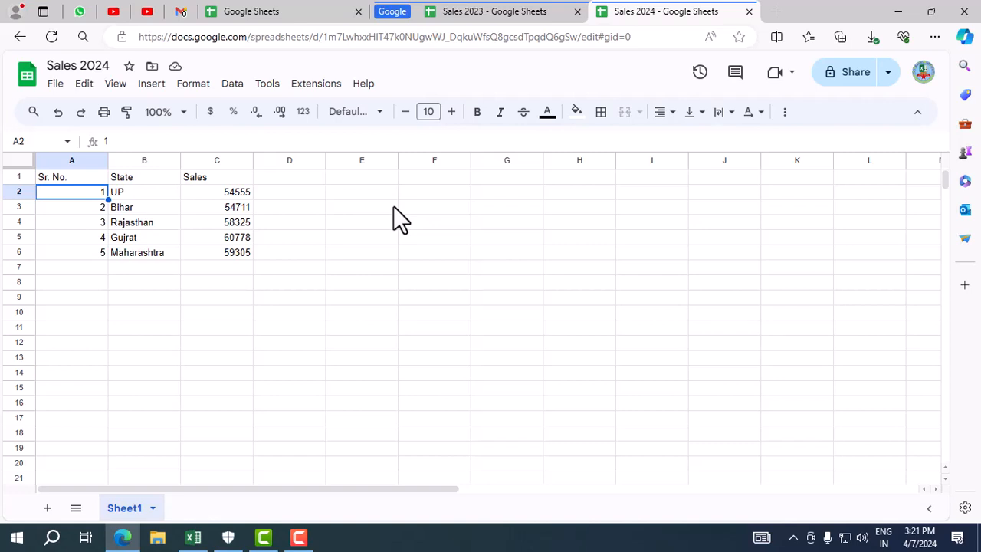
- Set Maharashtra's sales figure in cell C6 of the Sales 2023 spreadsheet to 60000
click(480, 13)
click(235, 209)
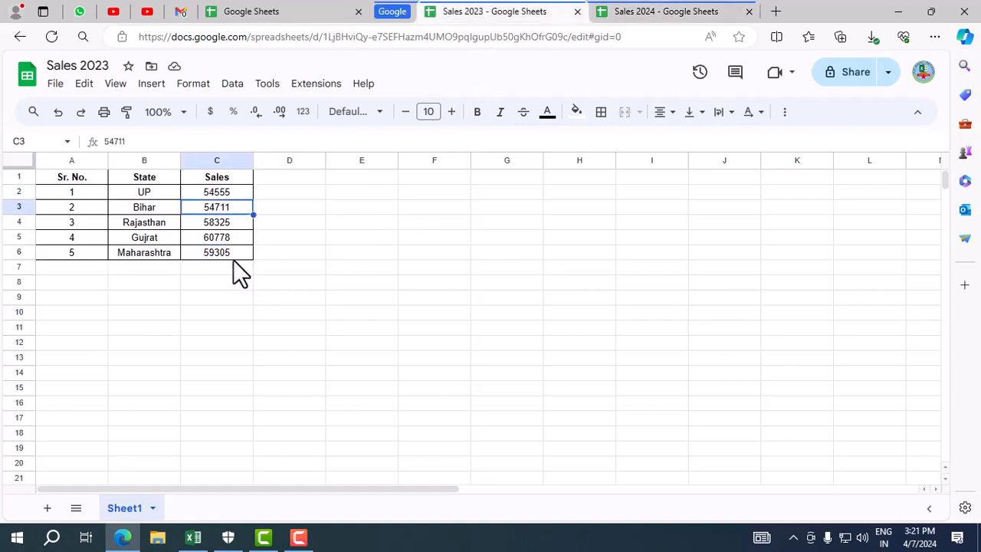
click(231, 255)
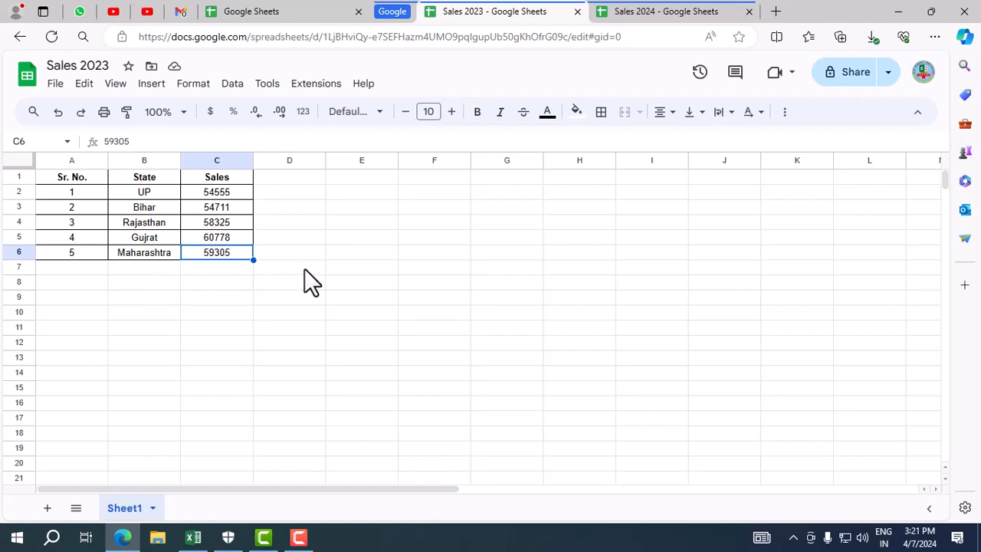
text(6)
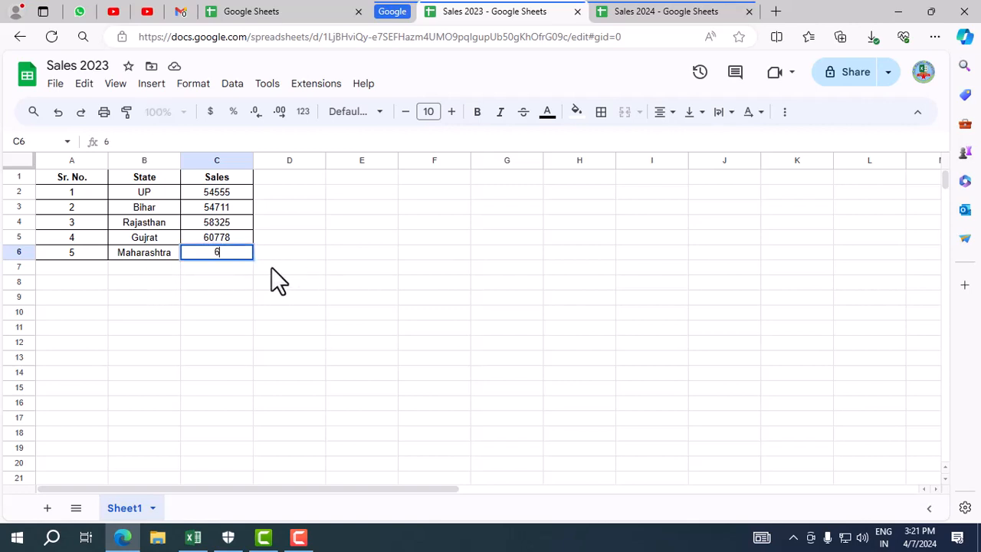
text(0000)
key(Return)
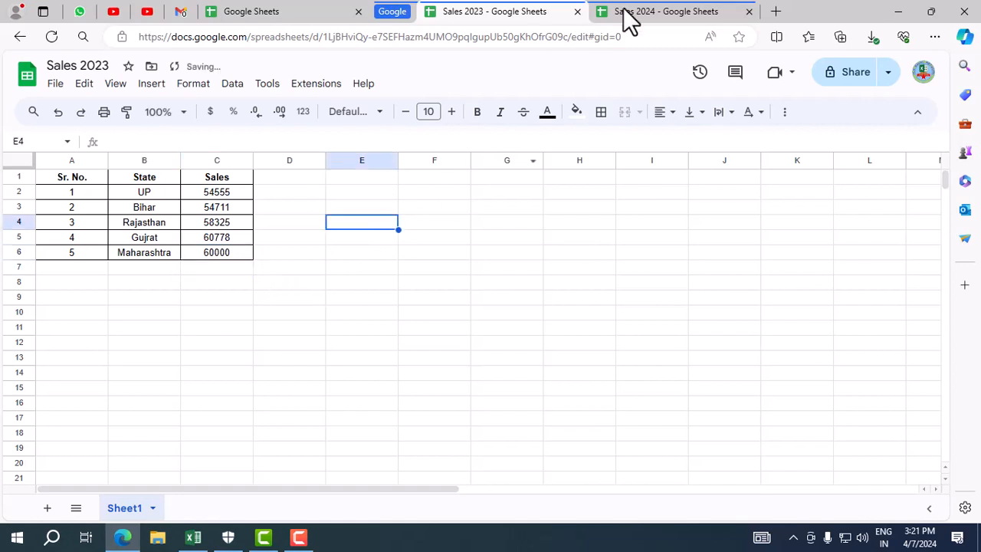
- Check the imported Sr. No. and Sales columns in the Sales 2024 spreadsheet
click(636, 13)
click(243, 284)
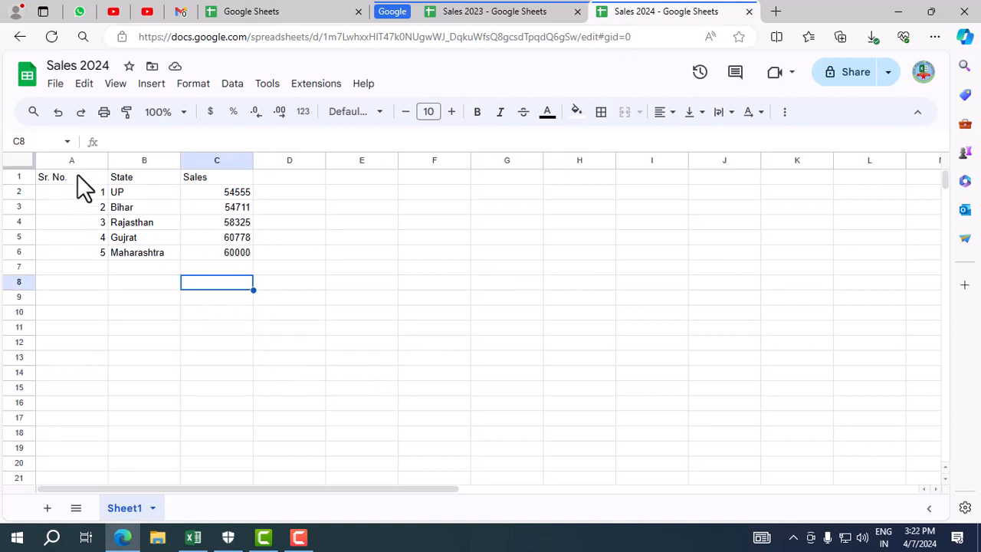
drag(77, 175, 67, 228)
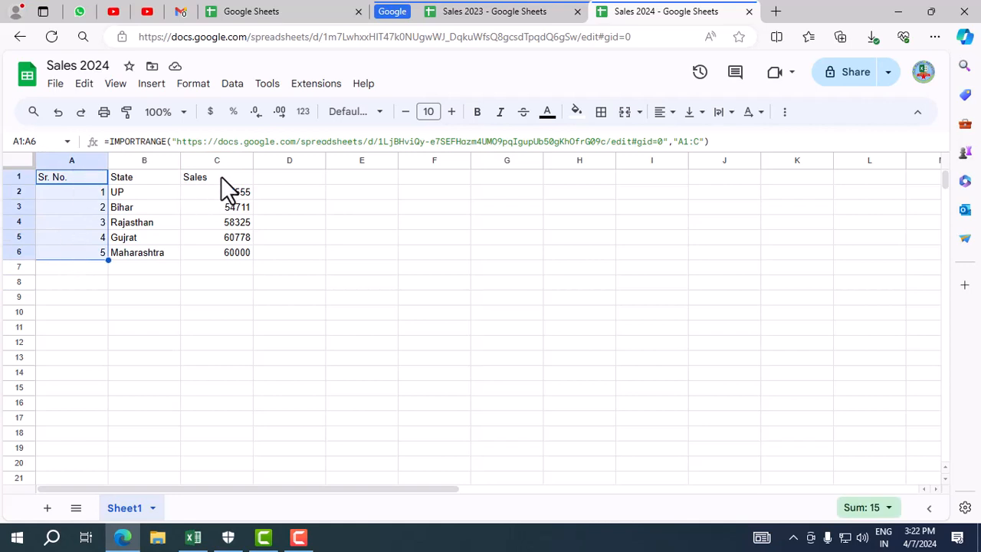
drag(221, 178, 218, 433)
click(198, 405)
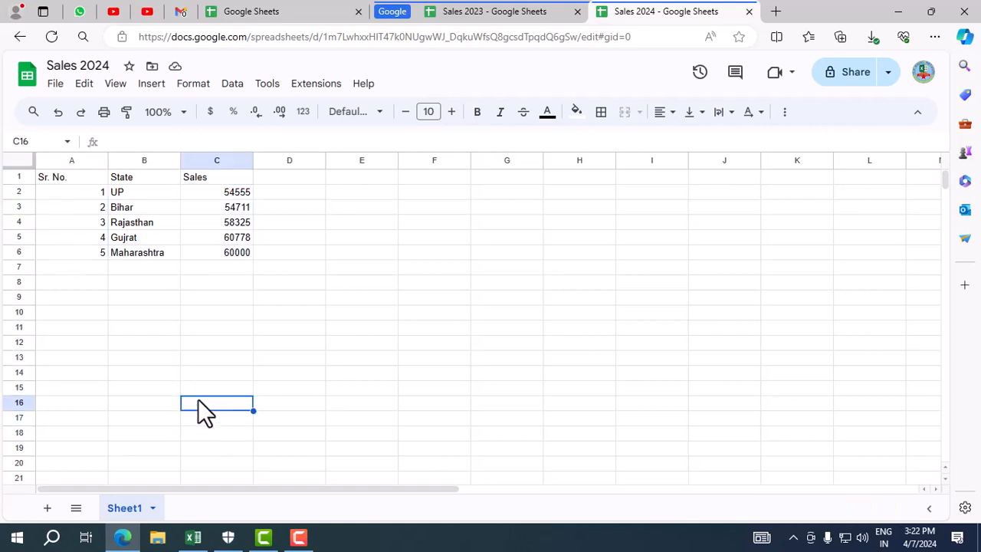
- Start a new record in row 7 of the Sales 2023 spreadsheet with Sr. No. 6 and state Assam
click(501, 14)
click(86, 272)
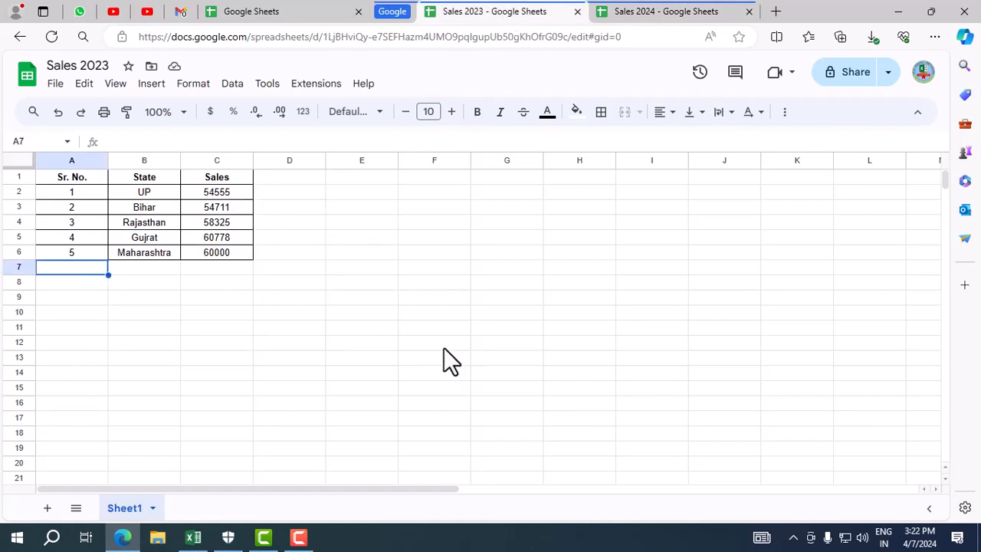
text(6)
key(Return)
key(Up)
key(Right)
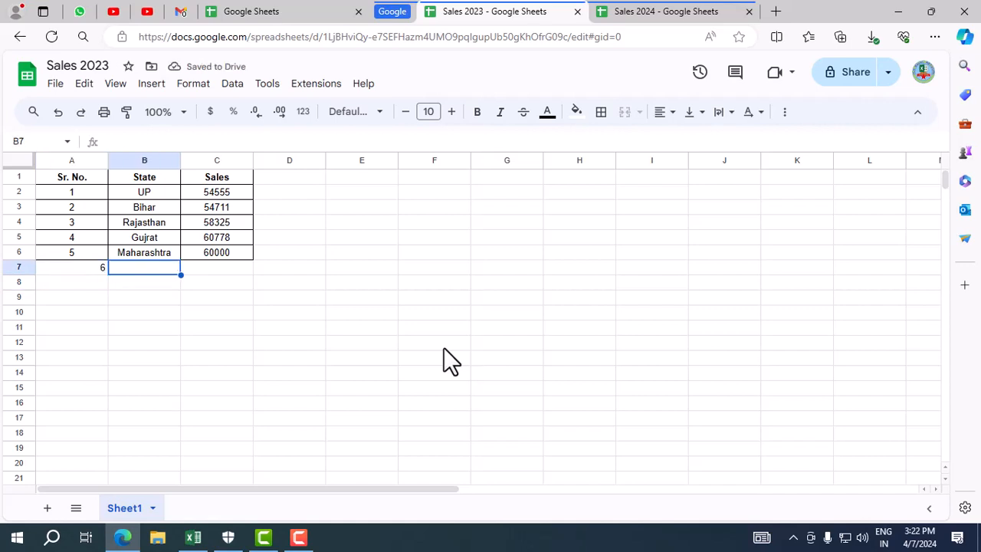
text(Assam)
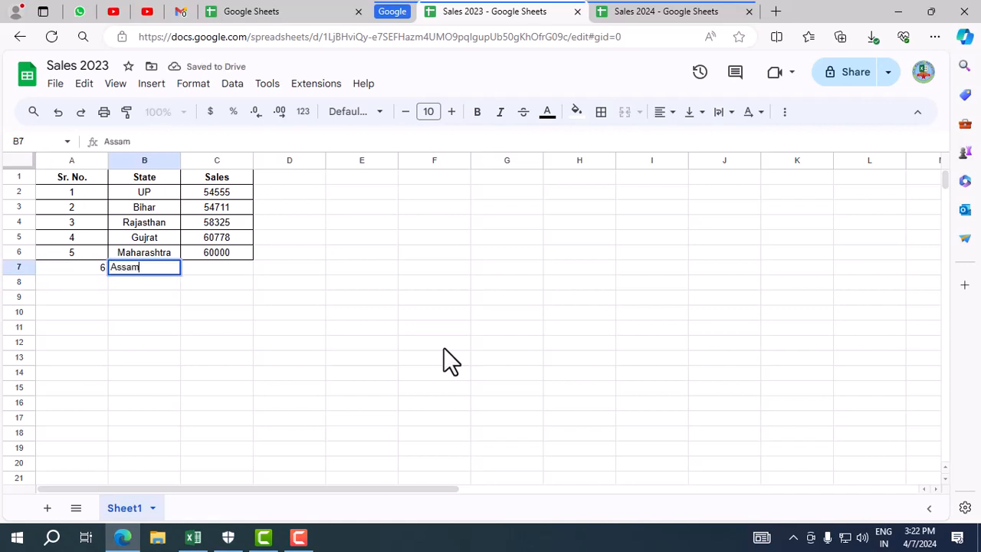
key(Return)
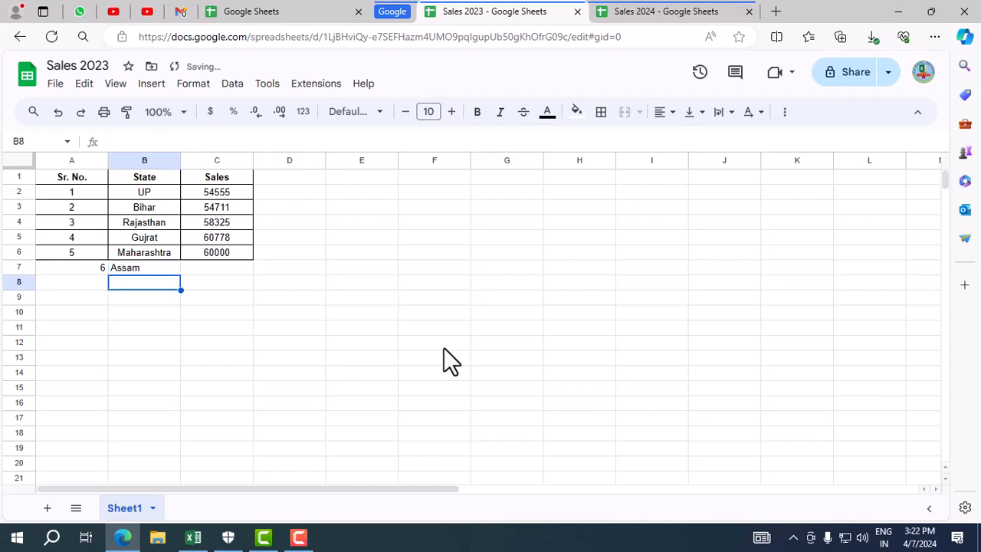
- Enter 75000 as Assam's sales in cell C7, and check the imported table in Sales 2024
key(Up)
key(Right)
text(75)
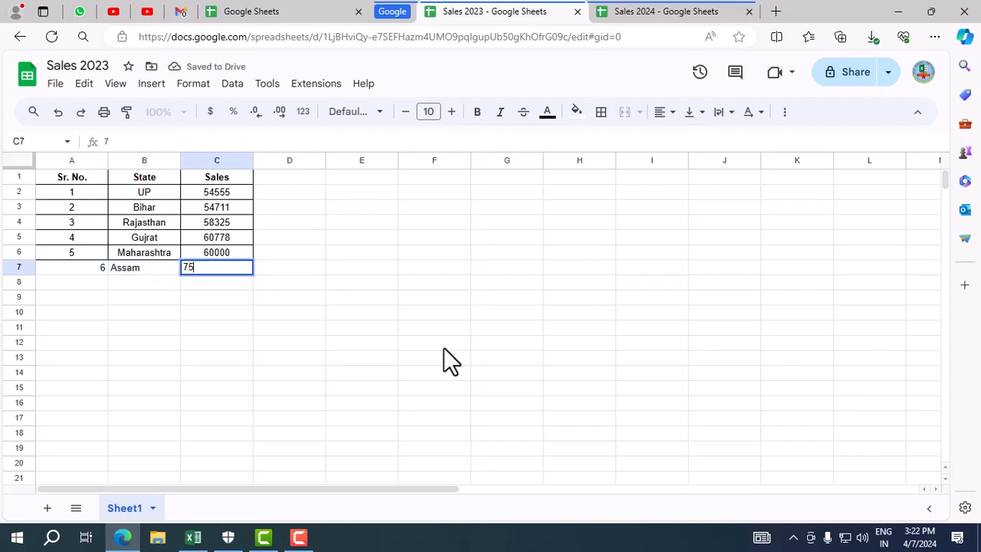
text(000)
key(Return)
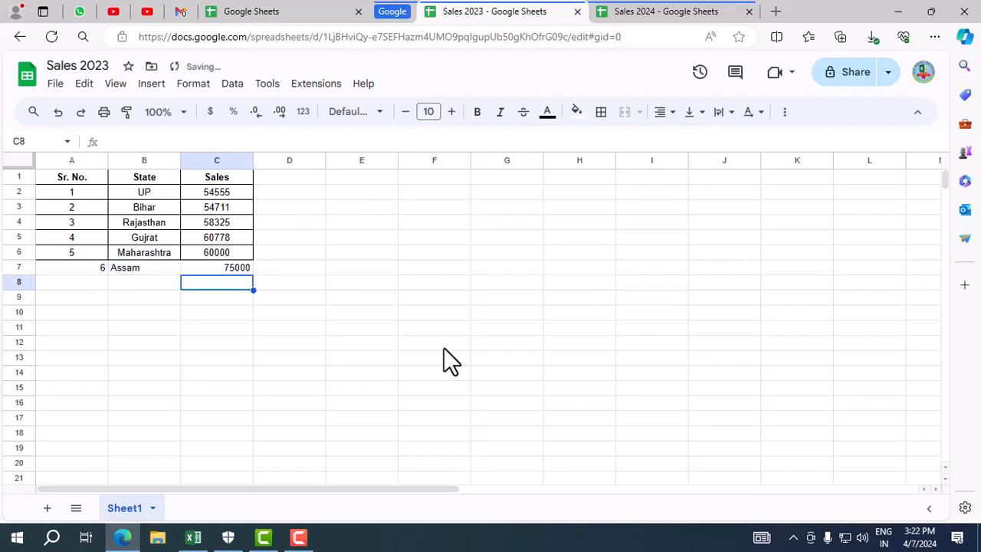
click(679, 15)
click(368, 241)
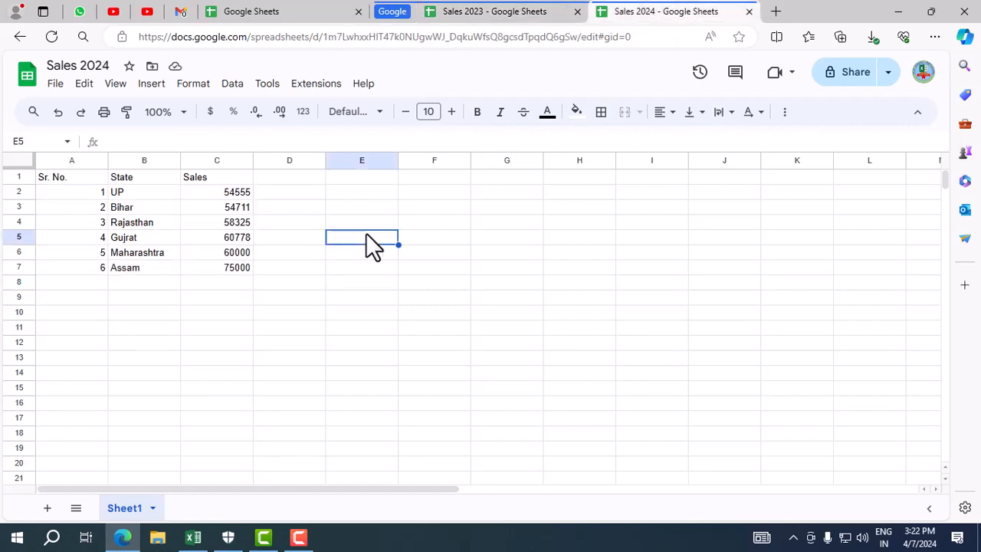